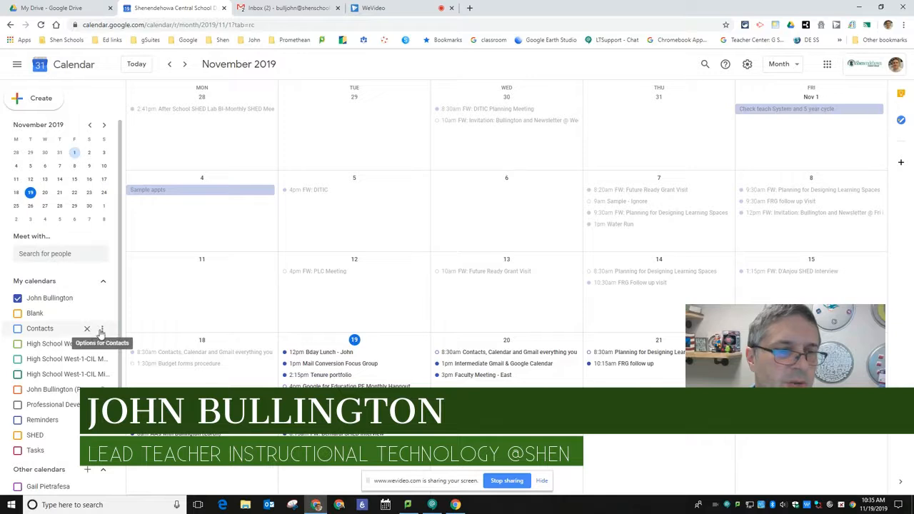
left_click(102, 329)
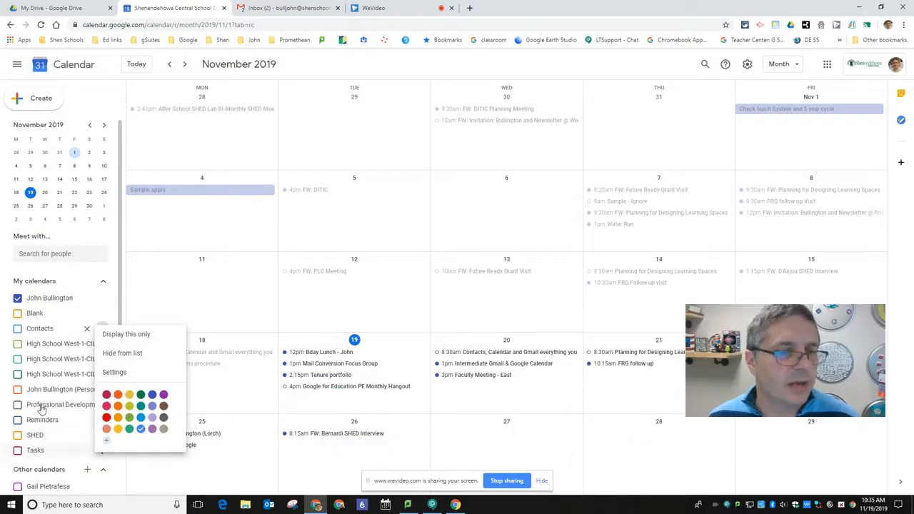
left_click(237, 289)
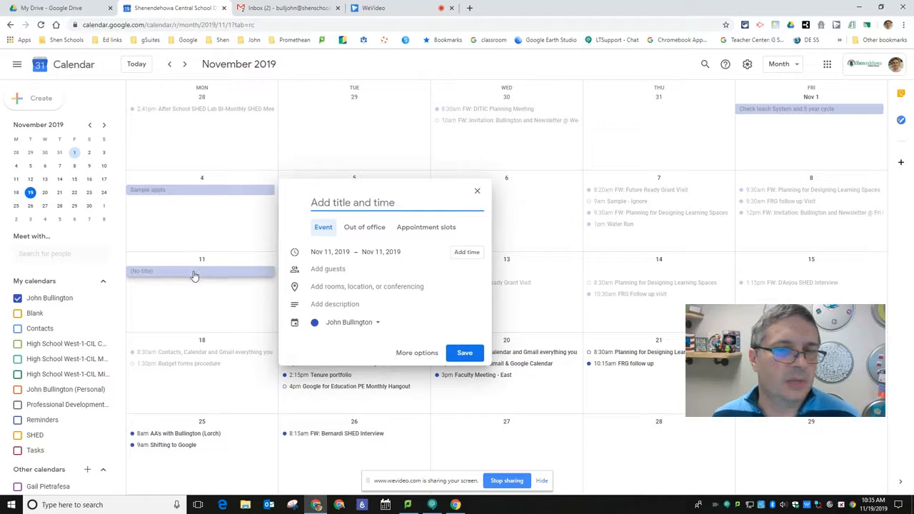
left_click(476, 195)
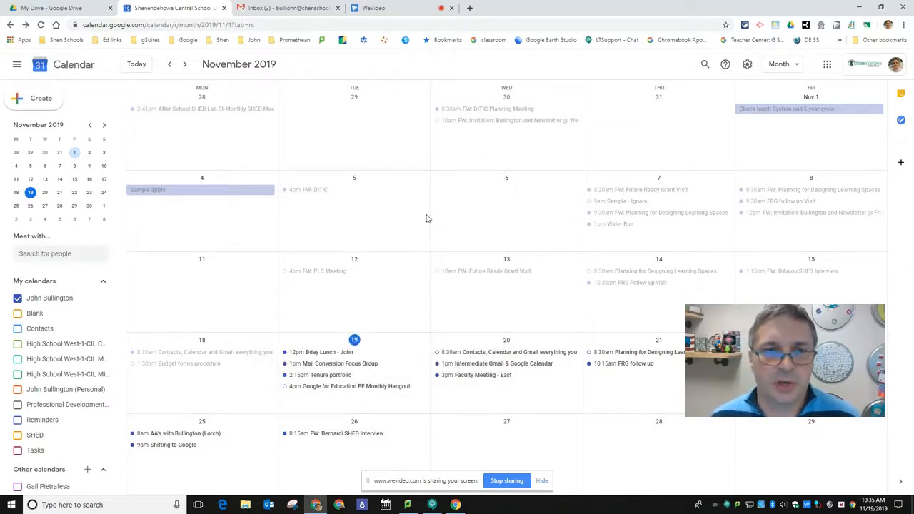
Start a new event on November 6 and set its start time to 11:09 am.
left_click(499, 215)
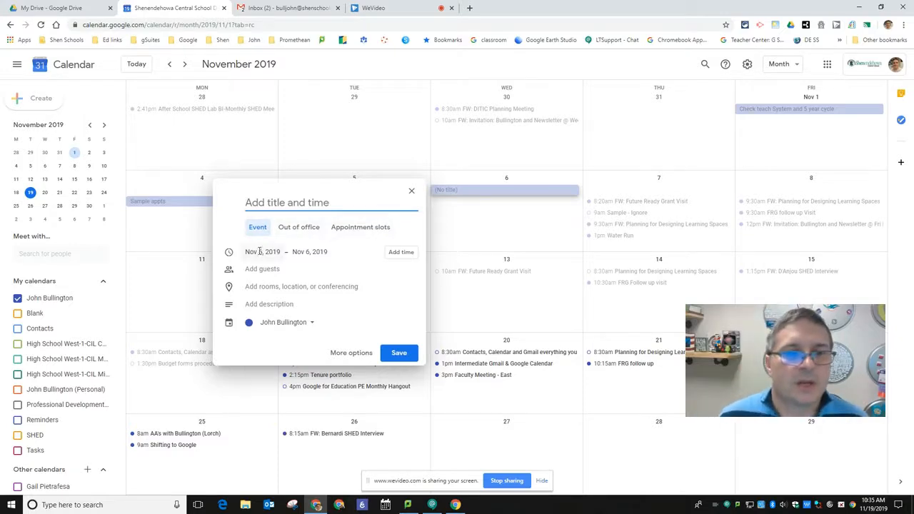
left_click(401, 254)
left_click(292, 252)
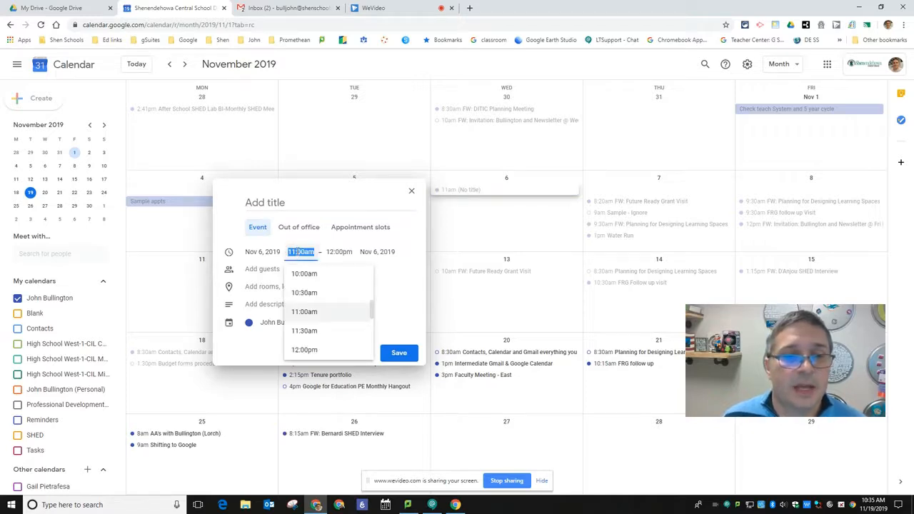
left_click(297, 251)
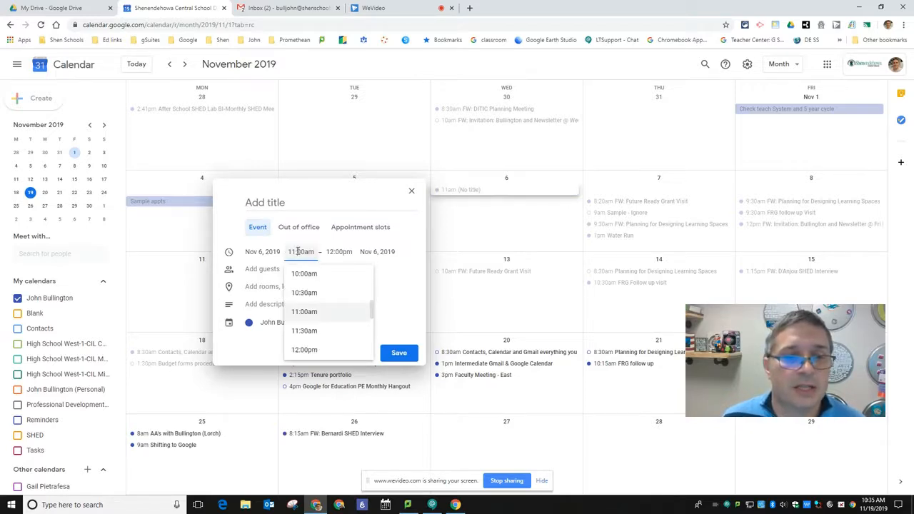
double_click(300, 252)
type("09")
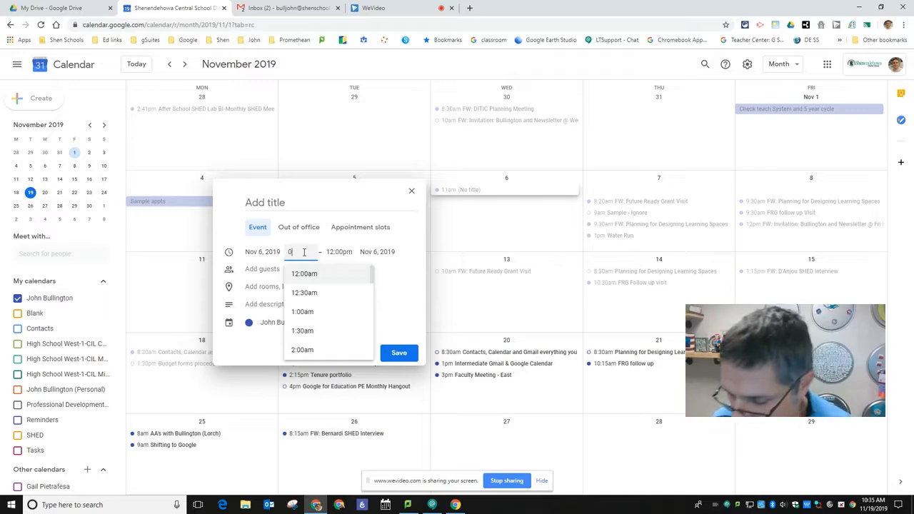
key("BackSpace")
key("BackSpace")
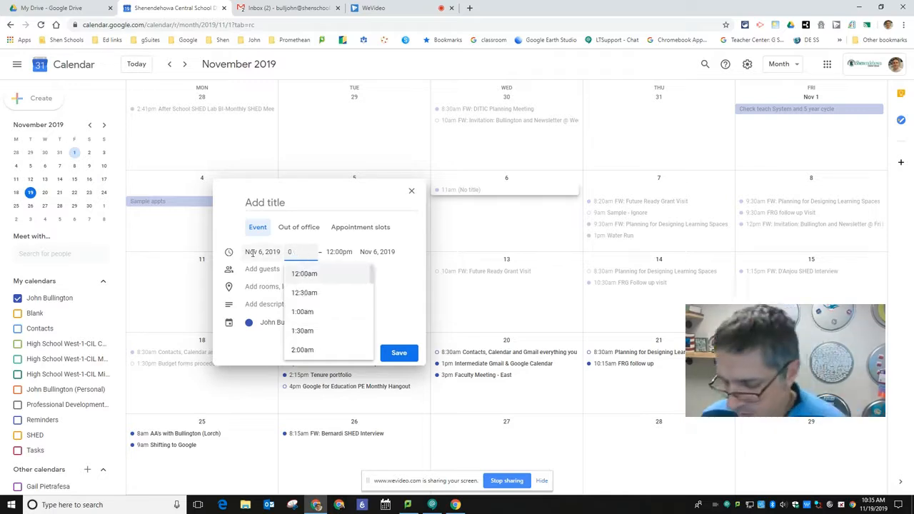
type("11:0")
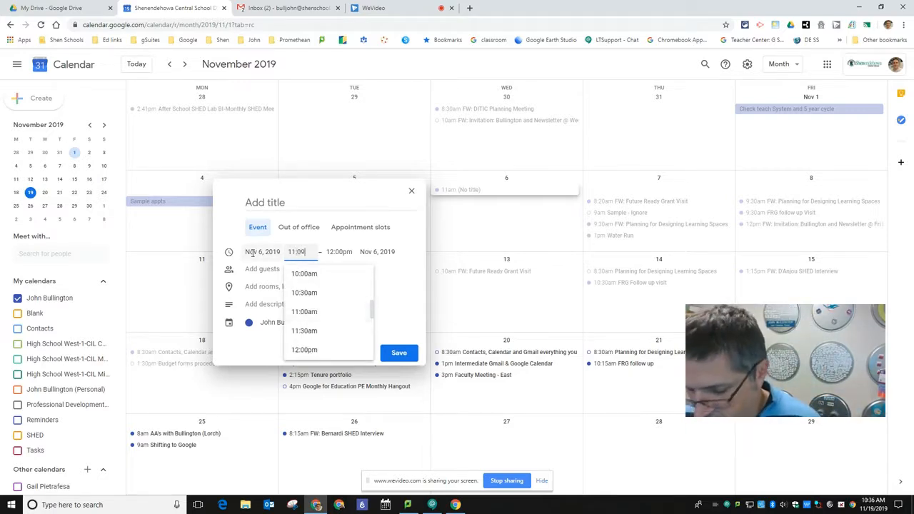
type("9 am")
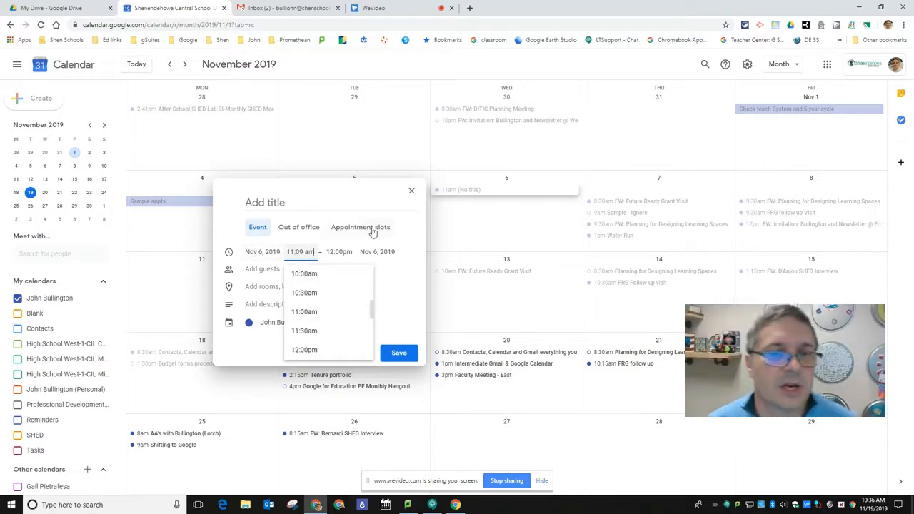
left_click(344, 247)
Search the directory for a colleague and add them as a guest of the event.
left_click(261, 269)
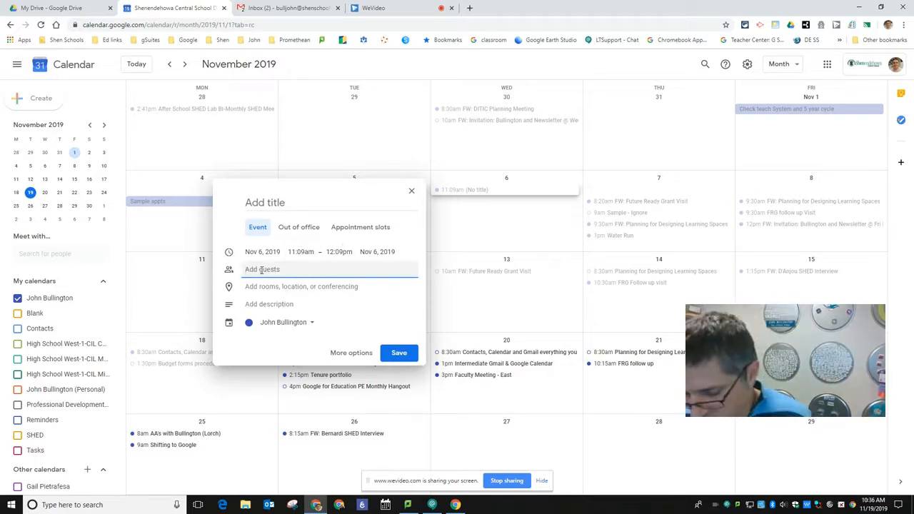
type("lucas")
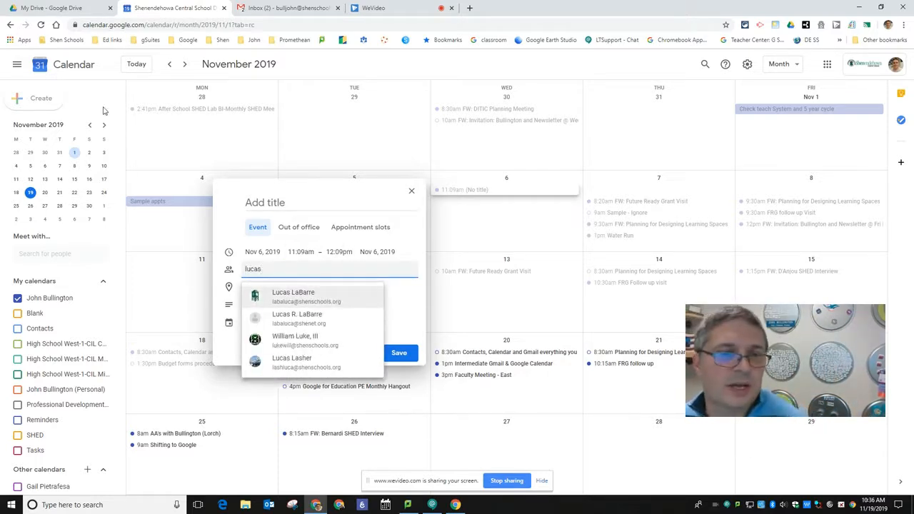
left_click(302, 298)
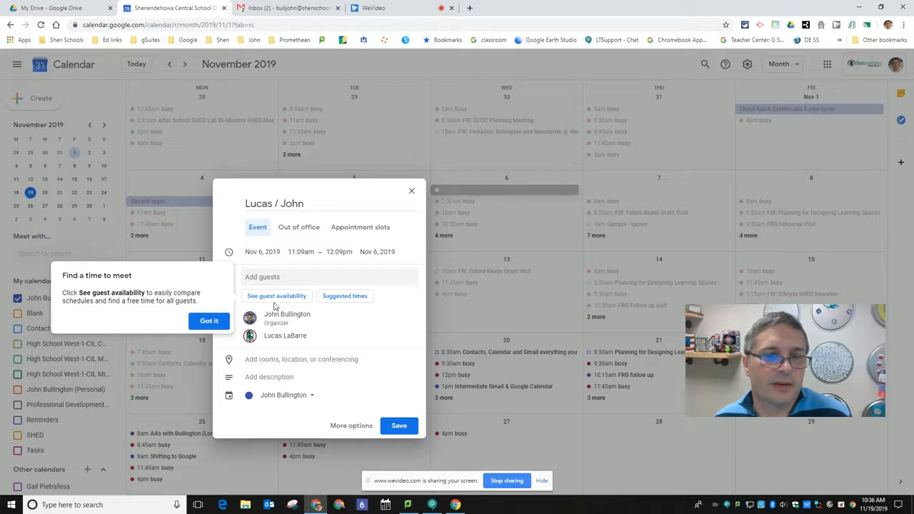
left_click(209, 320)
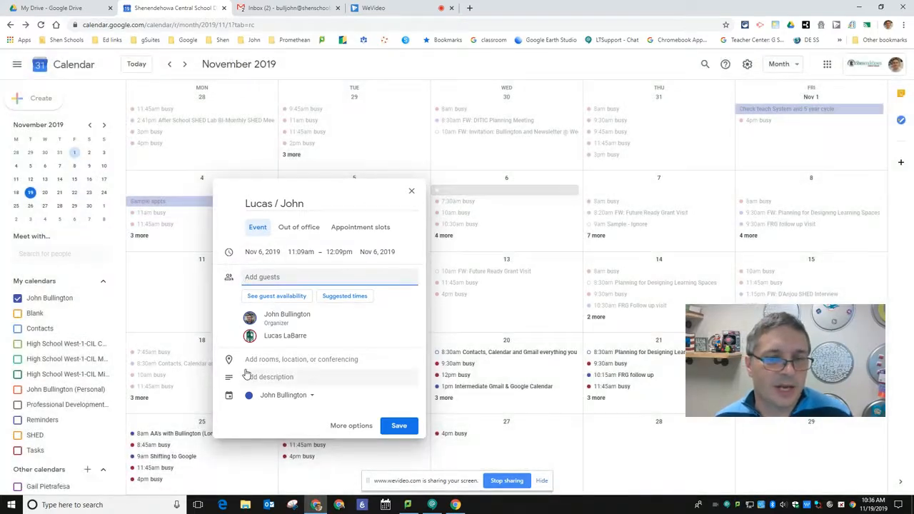
Review the event's room, location, conferencing and calendar options.
left_click(315, 367)
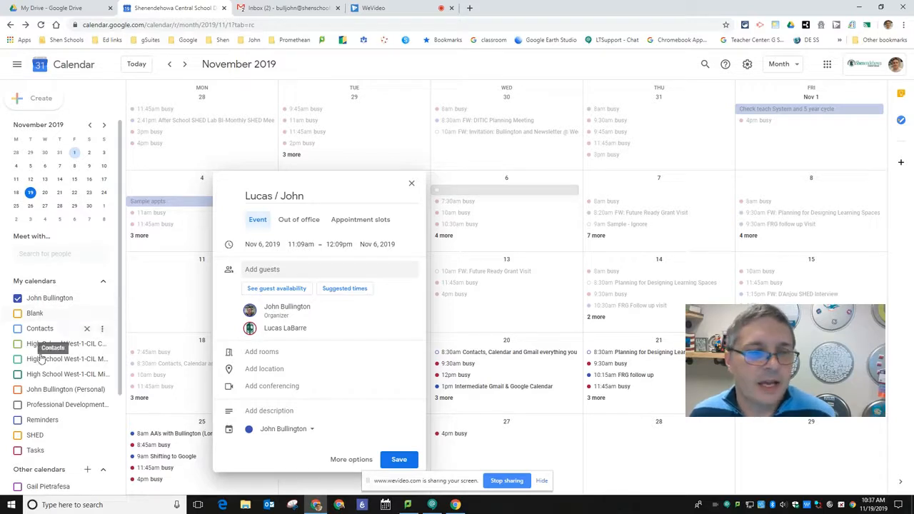
left_click(311, 431)
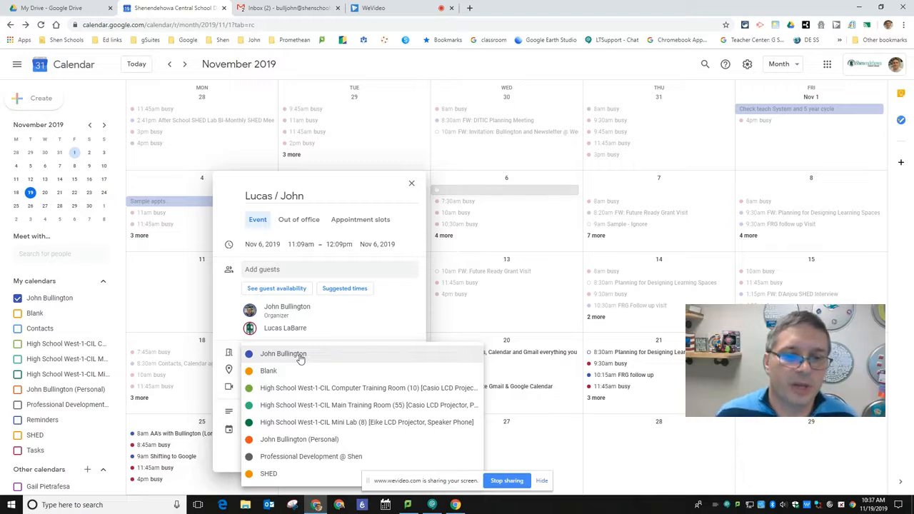
left_click(228, 331)
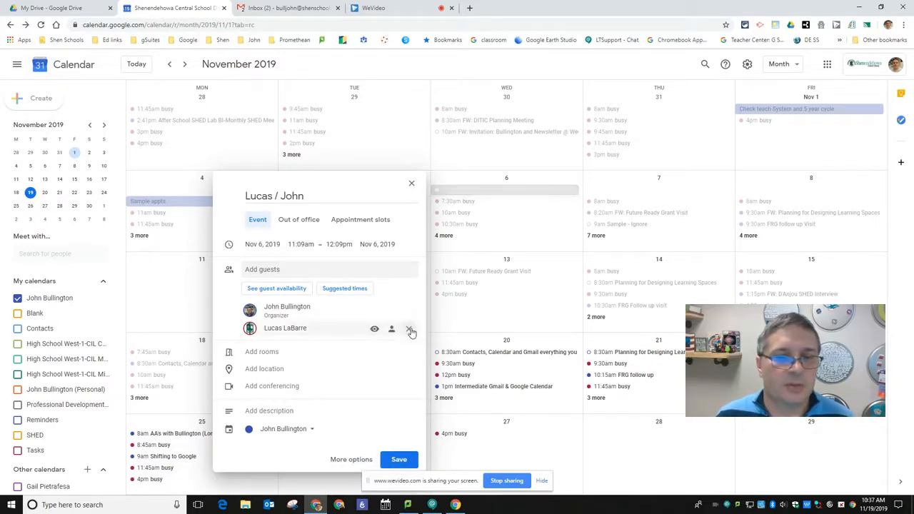
Remove the added guest from the event and save it.
left_click(409, 329)
left_click(397, 451)
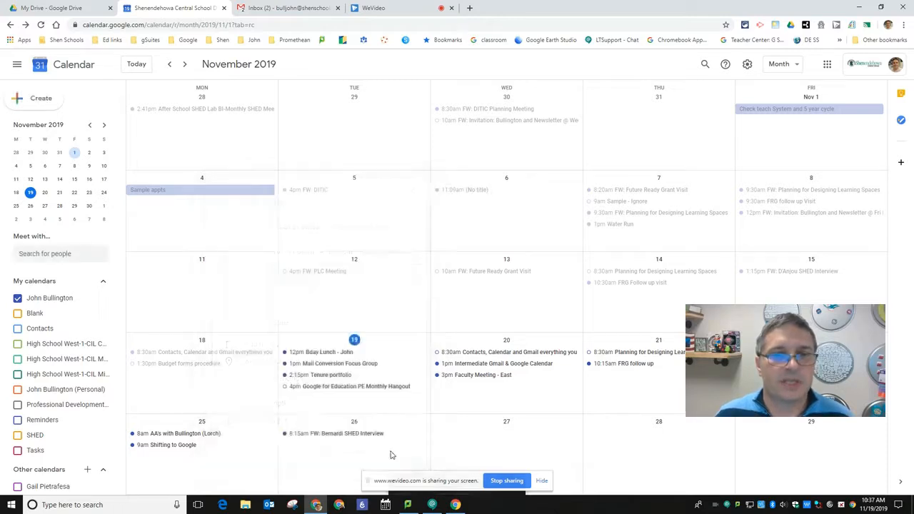
Open the saved November 6 event in full details and title it test.
double_click(482, 192)
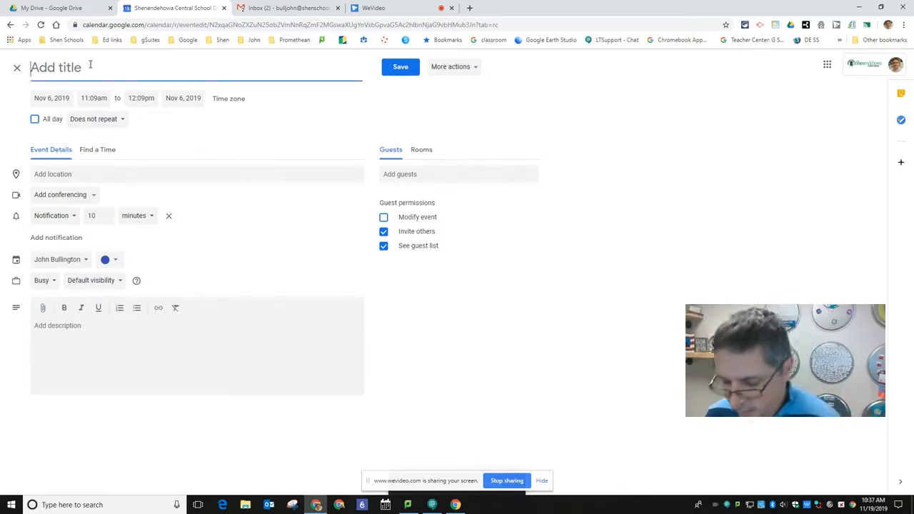
type("test")
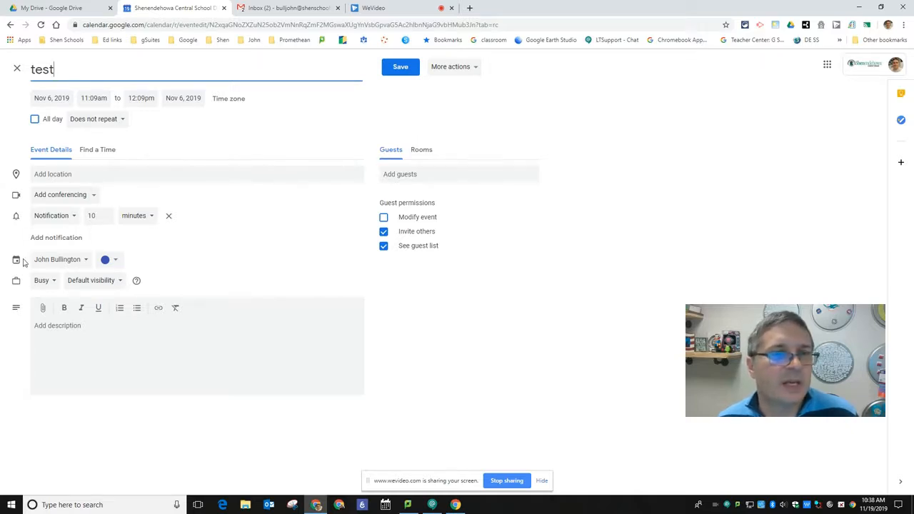
Add two colleagues as guests, picking one from the suggestions and searching for the other.
left_click(427, 174)
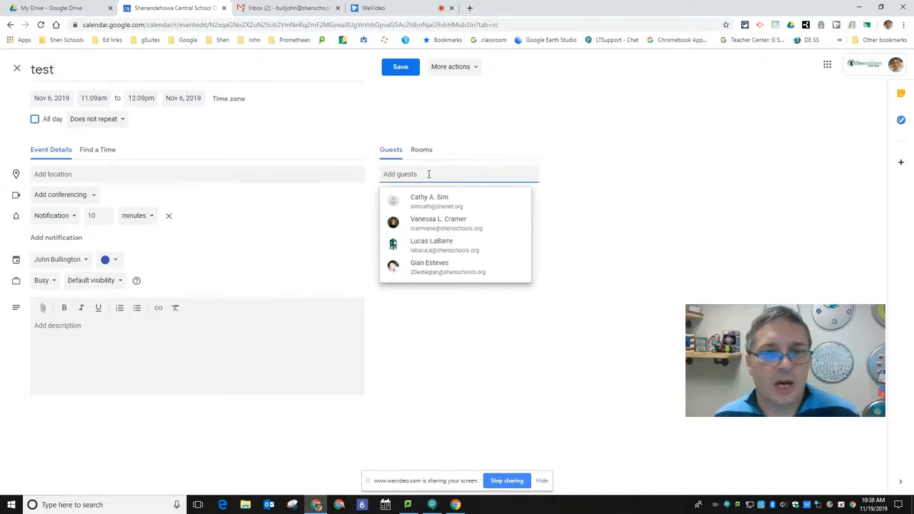
left_click(440, 224)
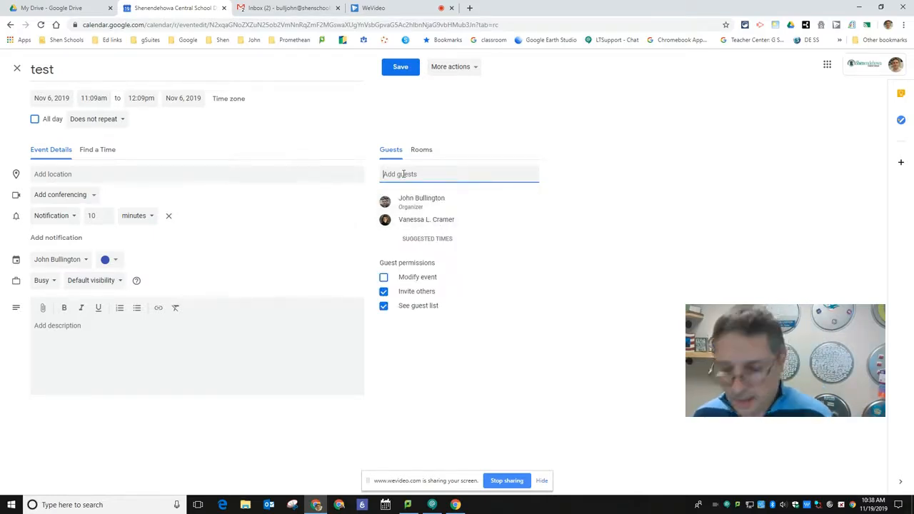
type("luca")
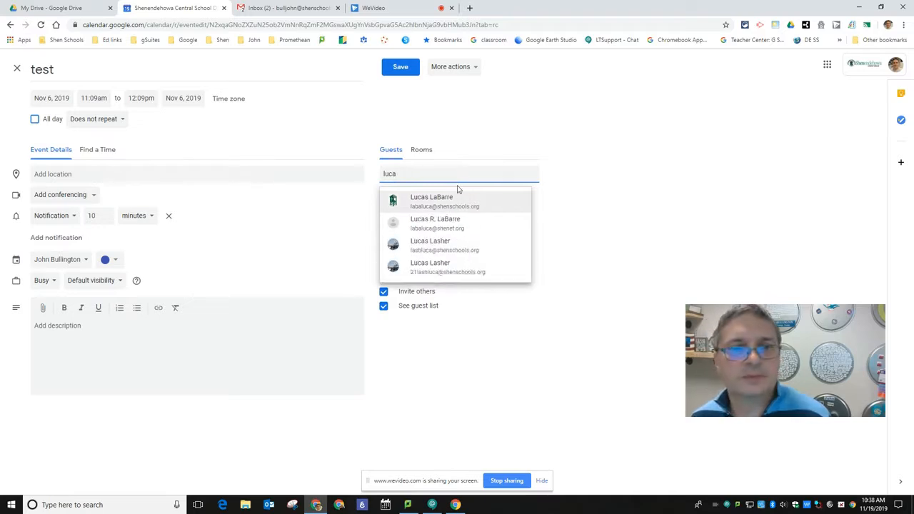
key("Return")
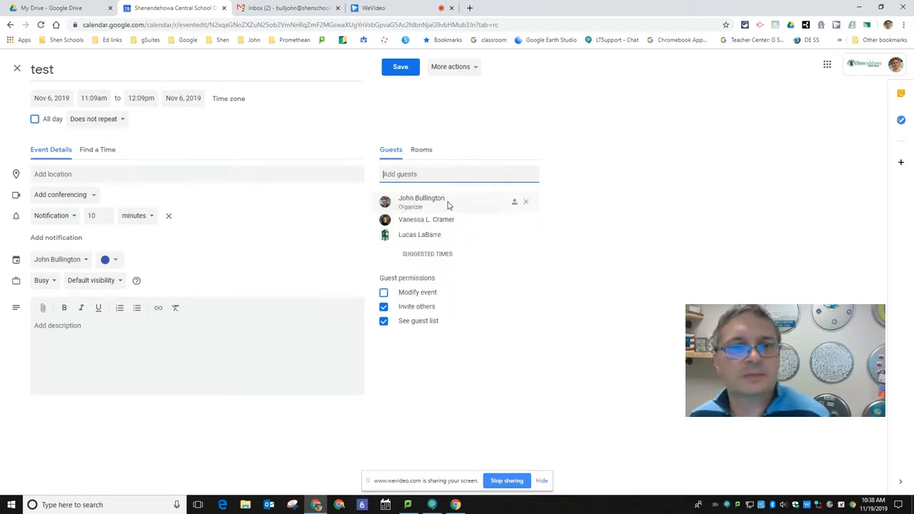
Compare the guests' schedules in the Find a Time view, then return to the event details.
left_click(104, 153)
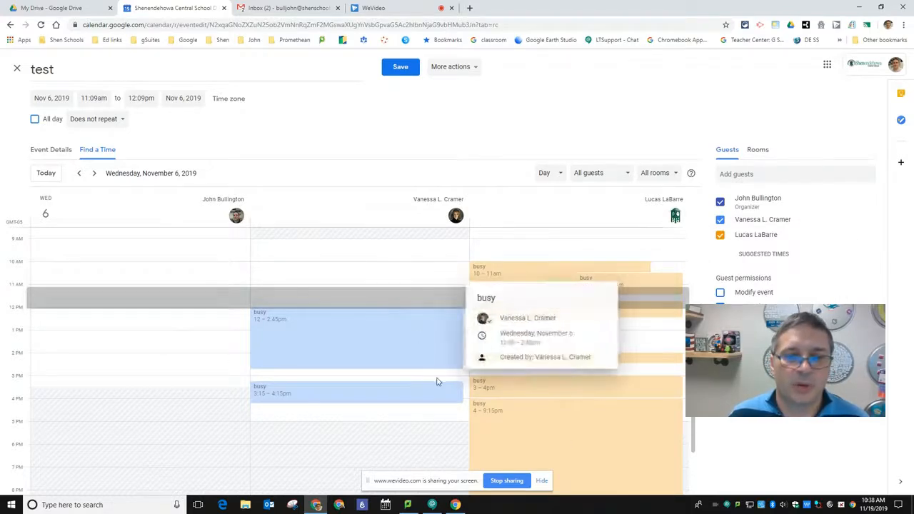
scroll(452, 392, "down", 2)
scroll(456, 393, "up", 3)
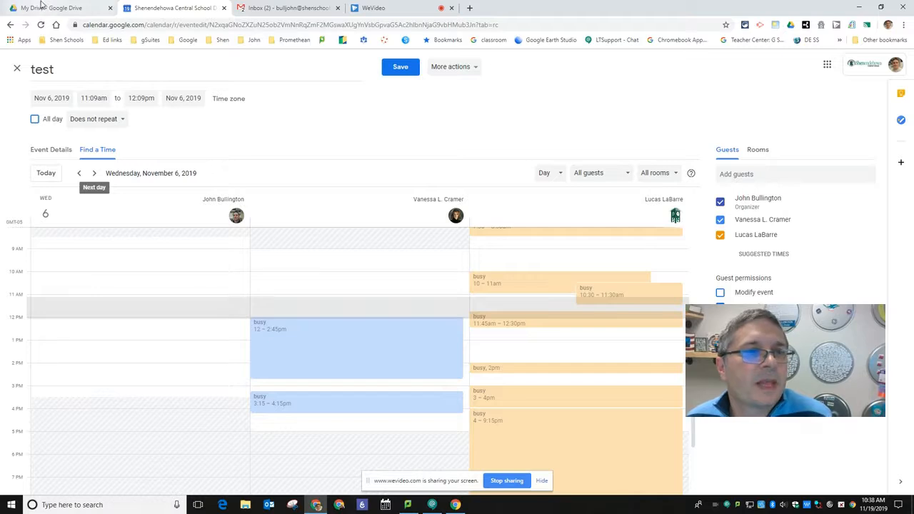
left_click(16, 69)
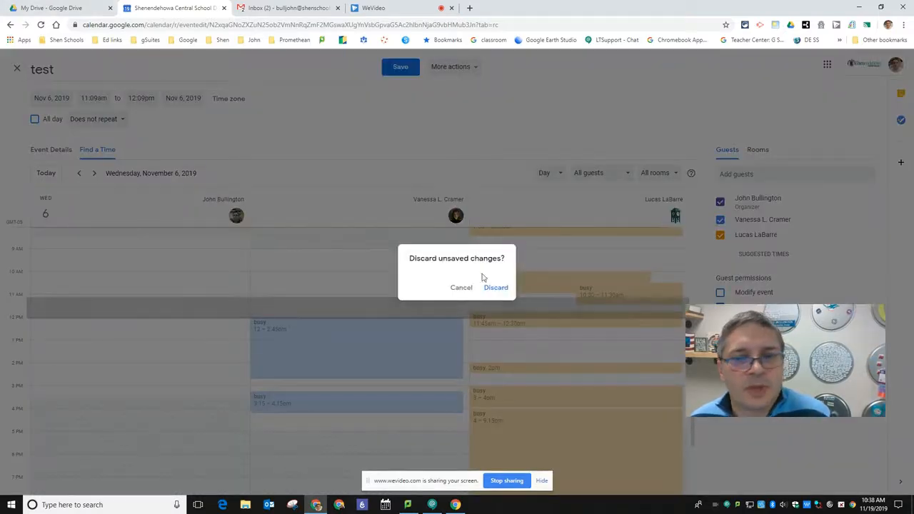
left_click(463, 287)
left_click(48, 157)
left_click(77, 326)
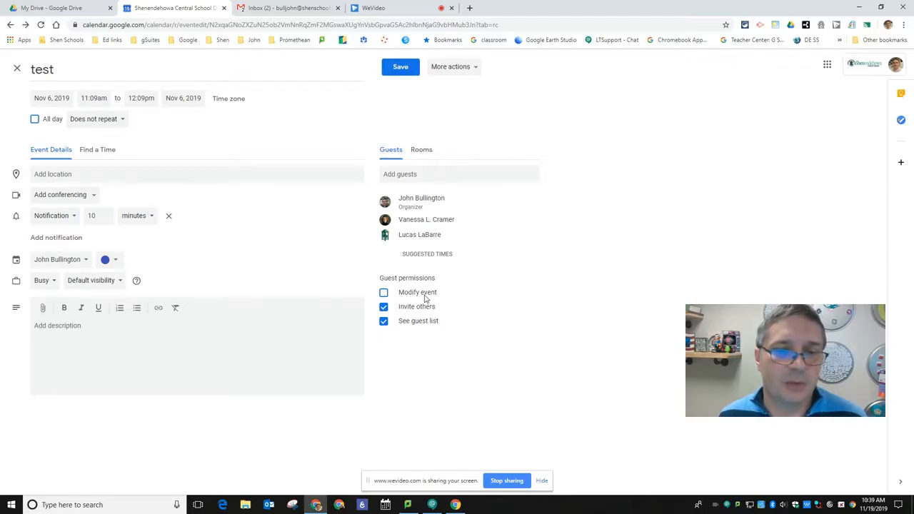
Turn off the guests' permission to invite others and save the event.
left_click(385, 312)
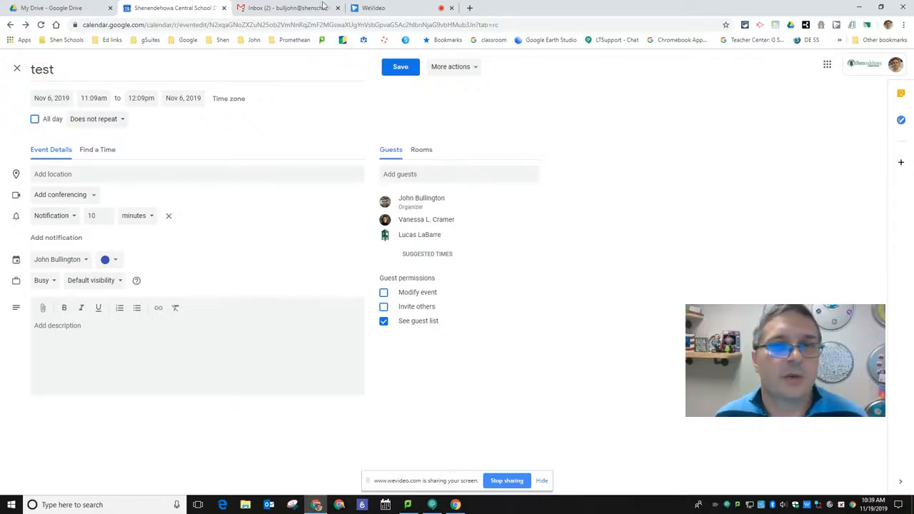
left_click(401, 68)
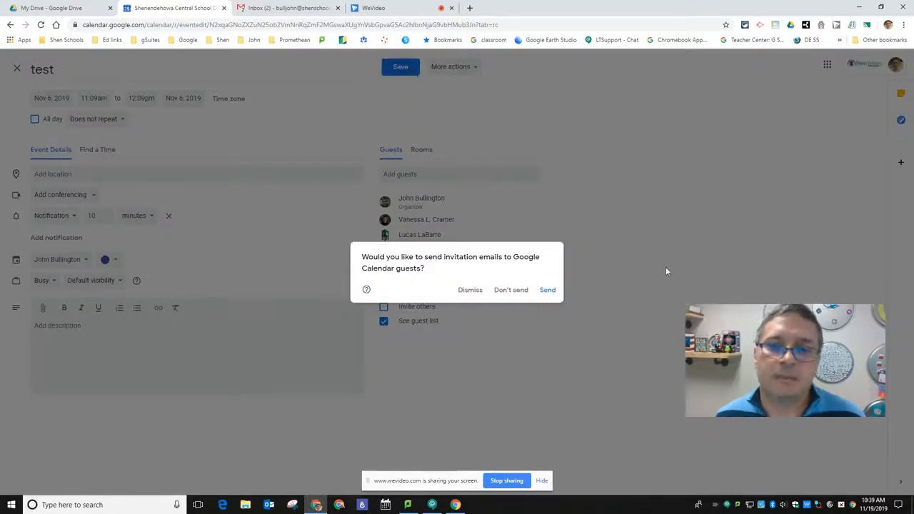